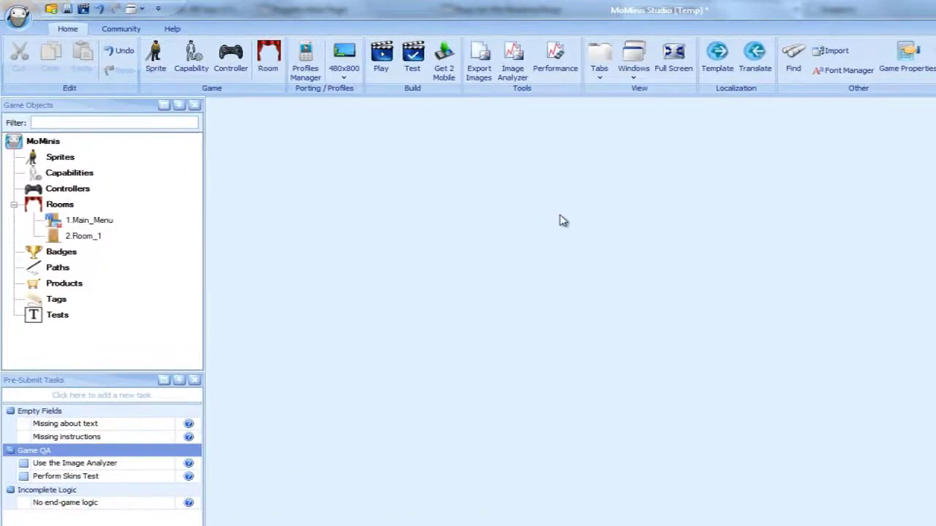
# - Open Room_1 from the rooms list, switch to its background, and bring up the colour picker
pyautogui.click(106, 223)
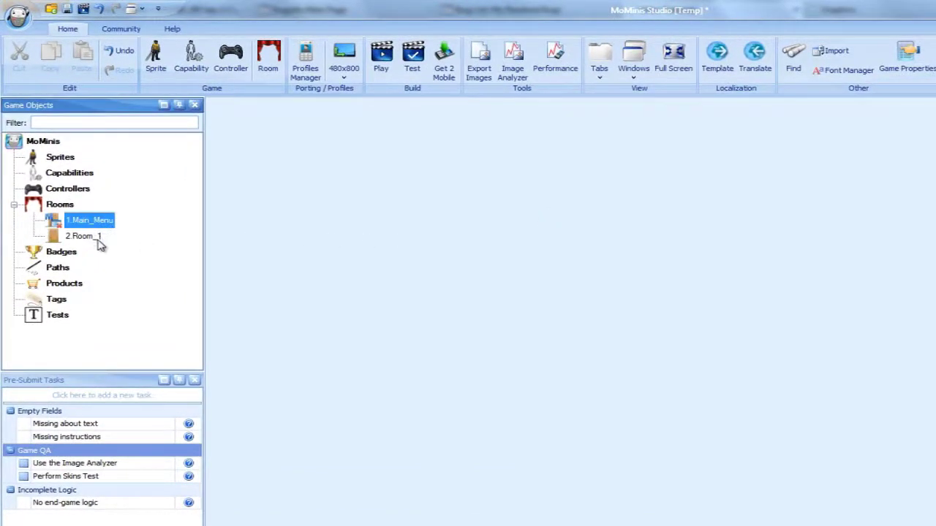
pyautogui.click(99, 242)
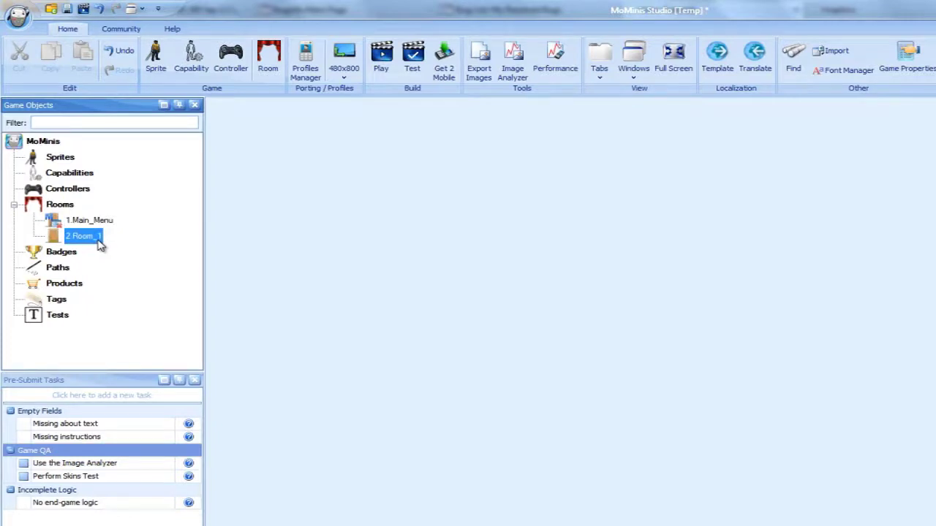
pyautogui.doubleClick(84, 237)
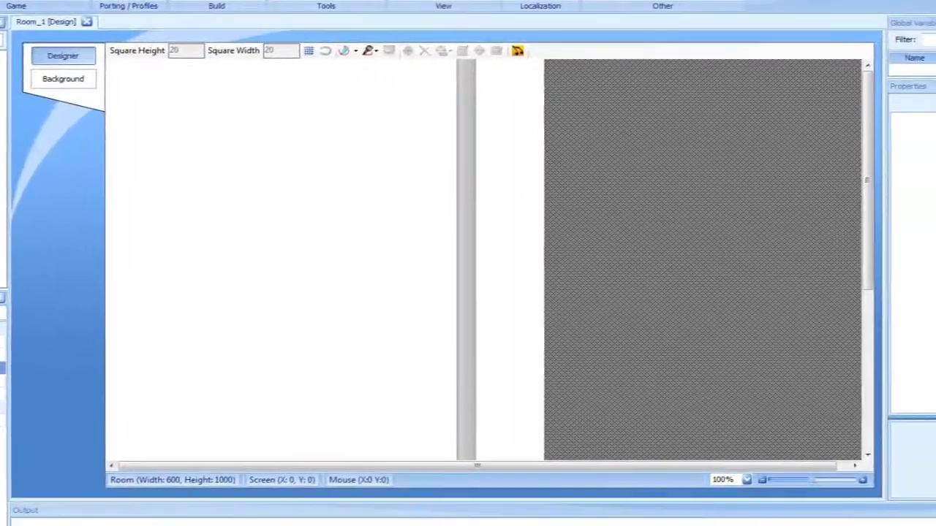
pyautogui.click(64, 80)
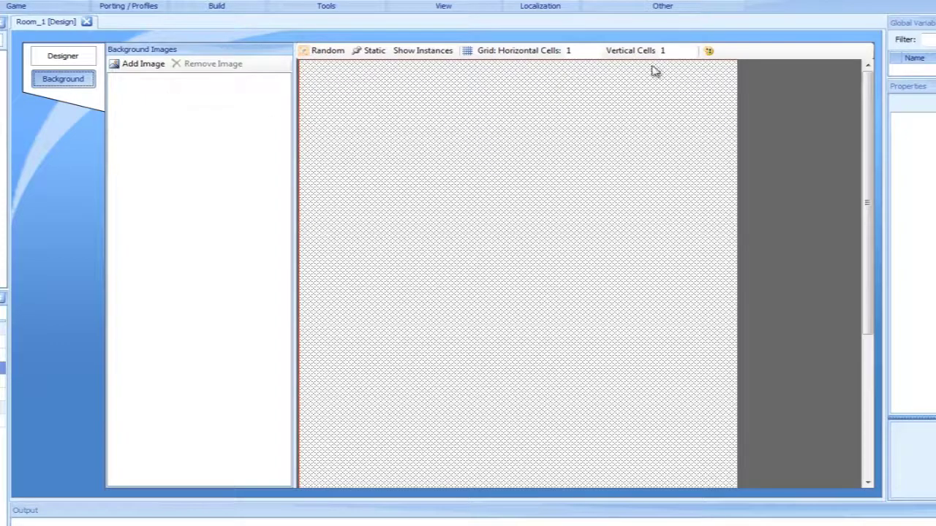
pyautogui.click(710, 52)
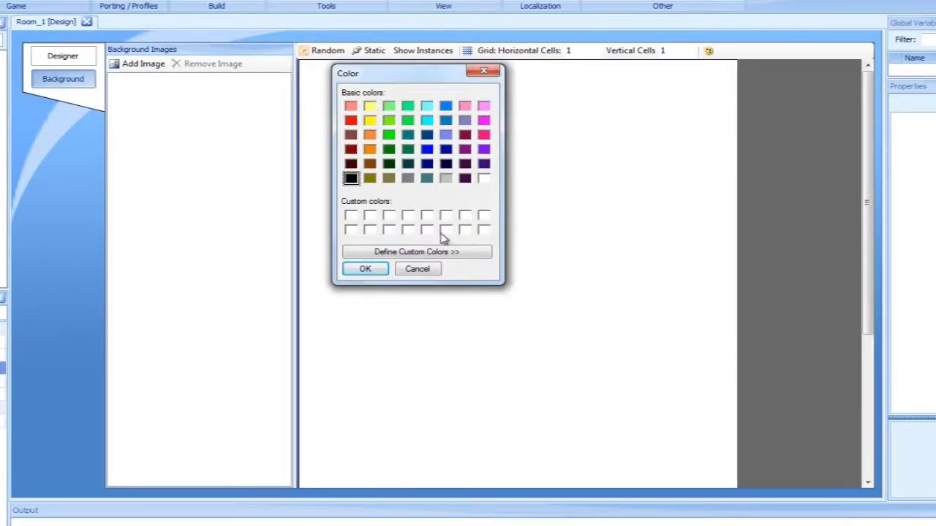
# - Cancel the Color dialog, leaving the background colour unchanged
pyautogui.click(408, 274)
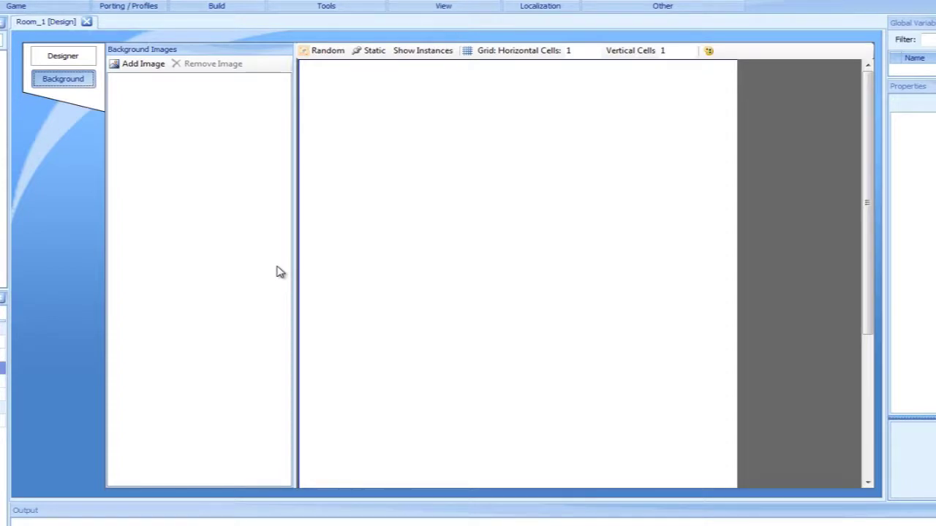
pyautogui.click(587, 50)
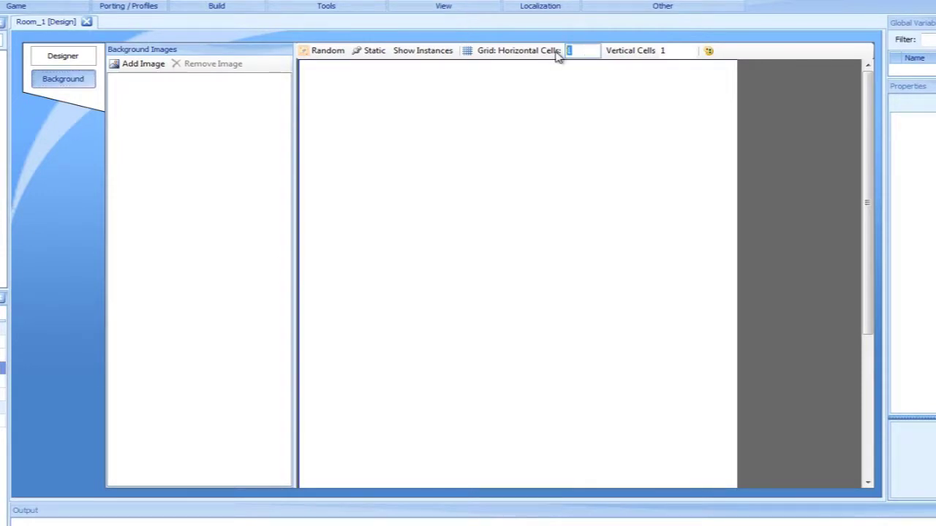
pyautogui.write('5')
pyautogui.press('Tab')
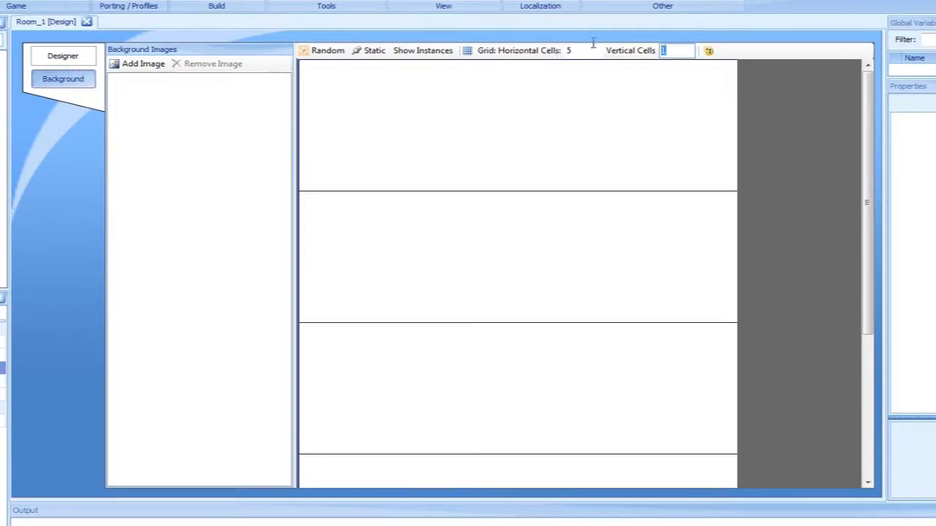
pyautogui.write('5')
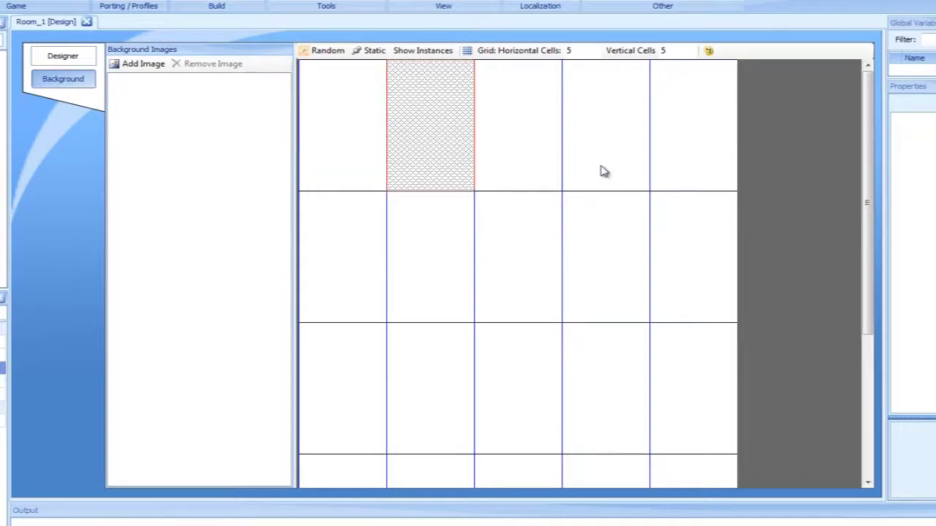
pyautogui.scroll(-1, 852, 251)
pyautogui.scroll(-1, 849, 307)
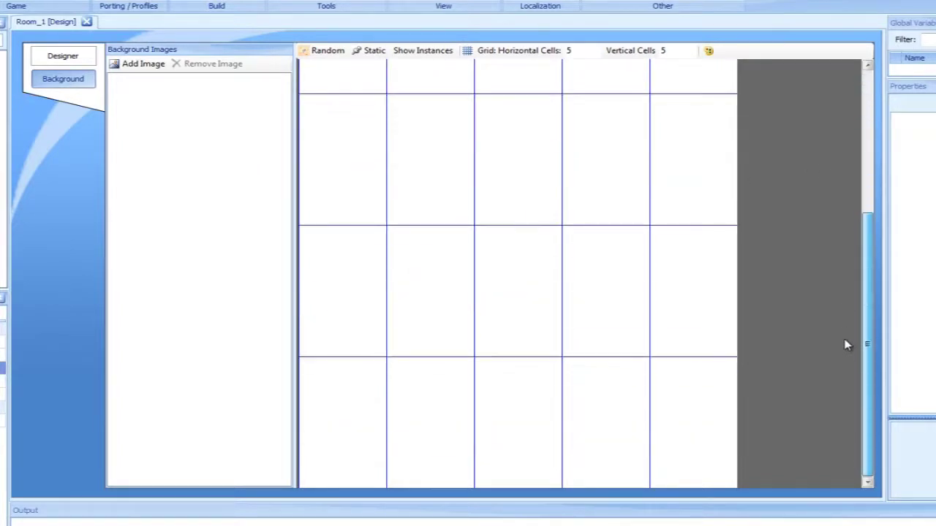
pyautogui.scroll(2, 849, 205)
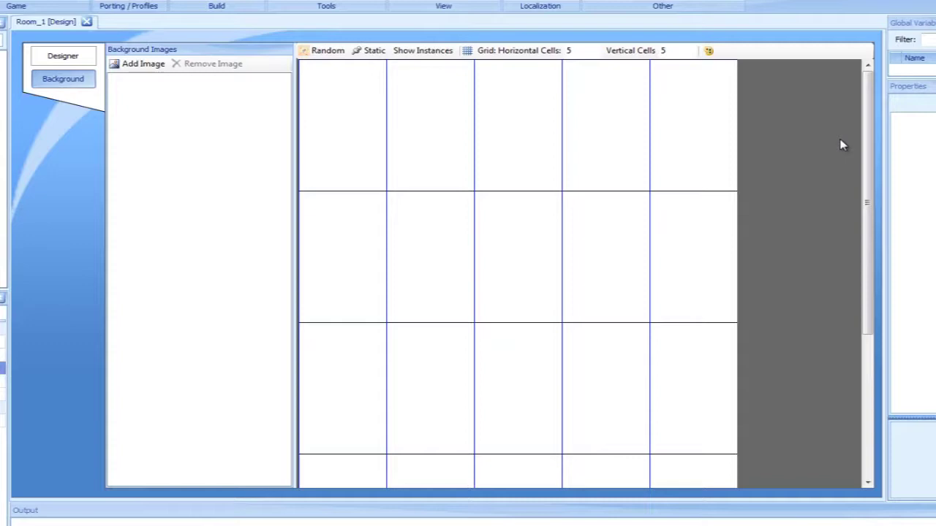
pyautogui.click(594, 49)
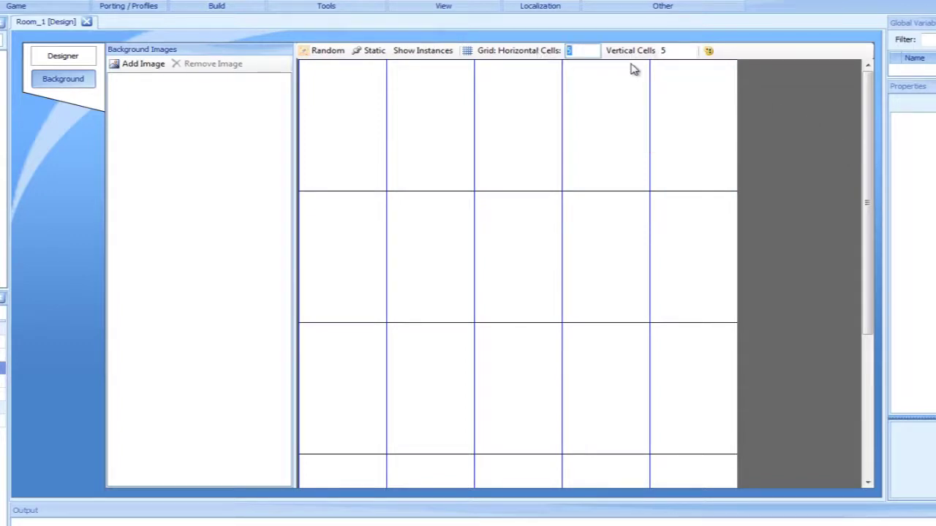
pyautogui.write('1')
pyautogui.click(622, 51)
pyautogui.write('1')
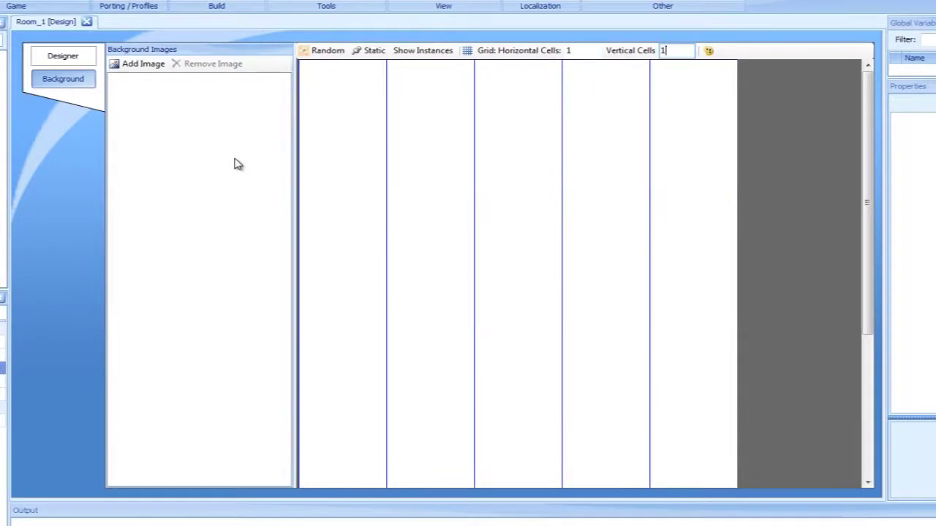
pyautogui.press('Return')
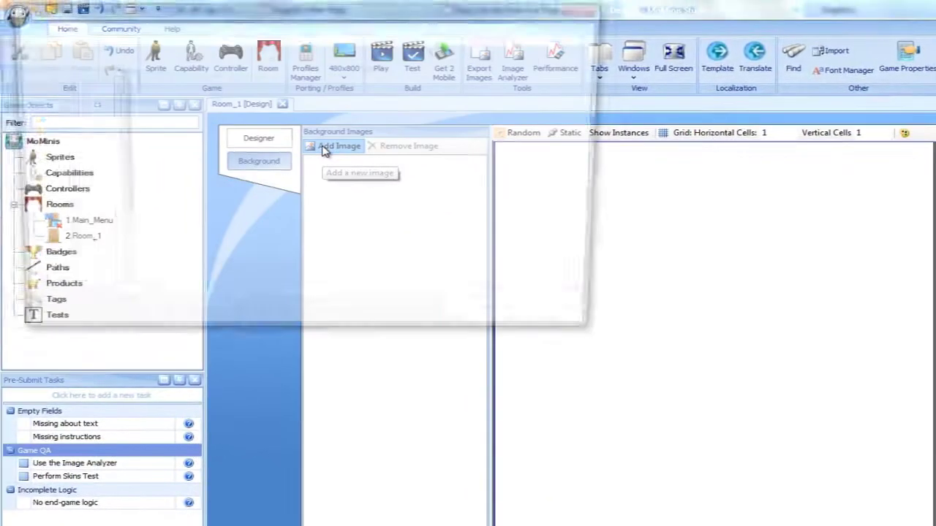
# - Import underwater_background.png and lay it across Room_1's canvas as the background
pyautogui.click(324, 149)
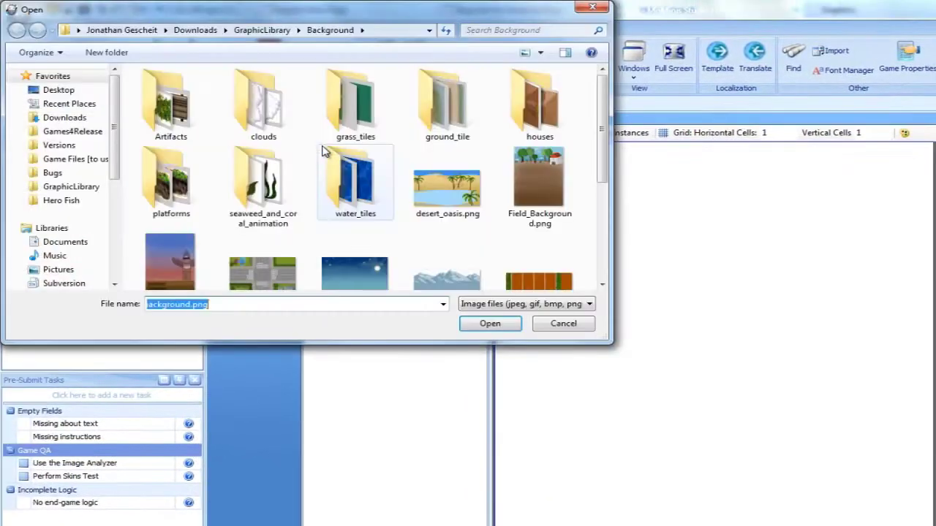
pyautogui.moveTo(604, 144); pyautogui.dragTo(606, 264)
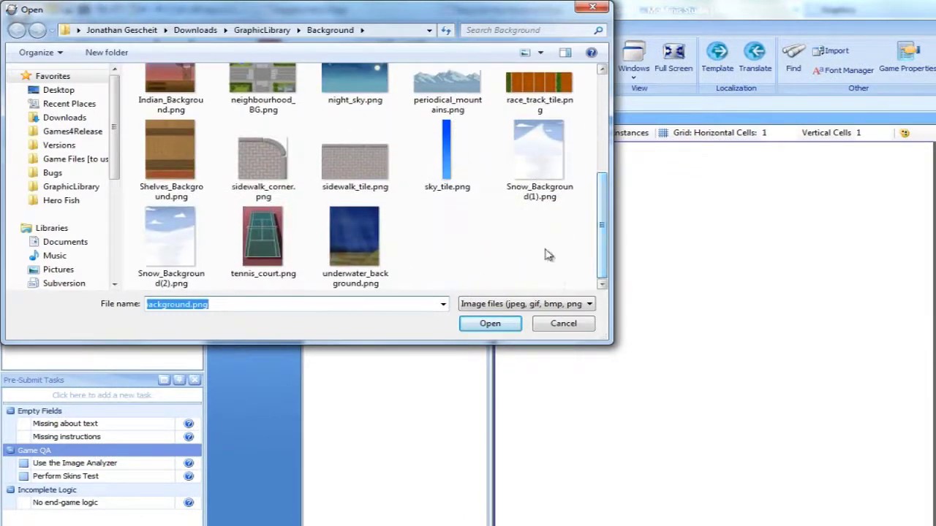
pyautogui.click(357, 236)
pyautogui.doubleClick(356, 242)
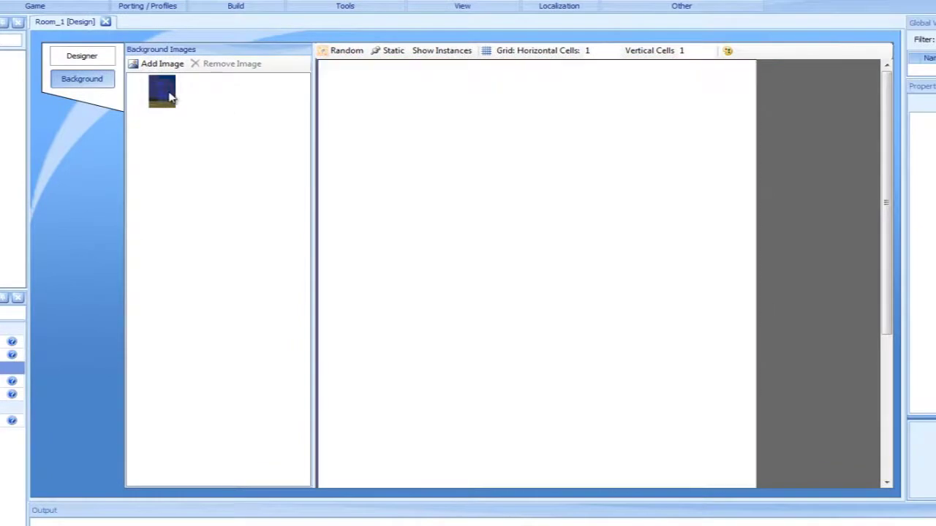
pyautogui.moveTo(170, 96); pyautogui.dragTo(439, 137)
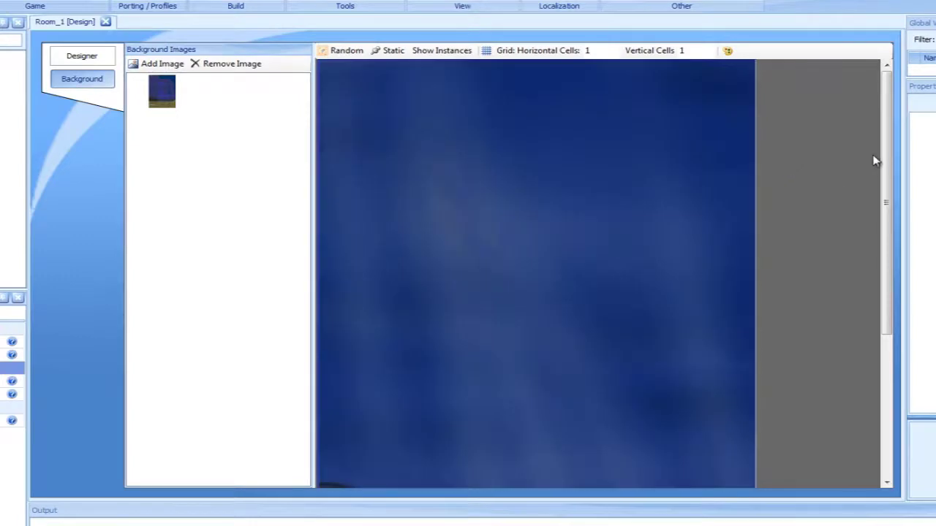
pyautogui.moveTo(886, 158); pyautogui.dragTo(859, 140)
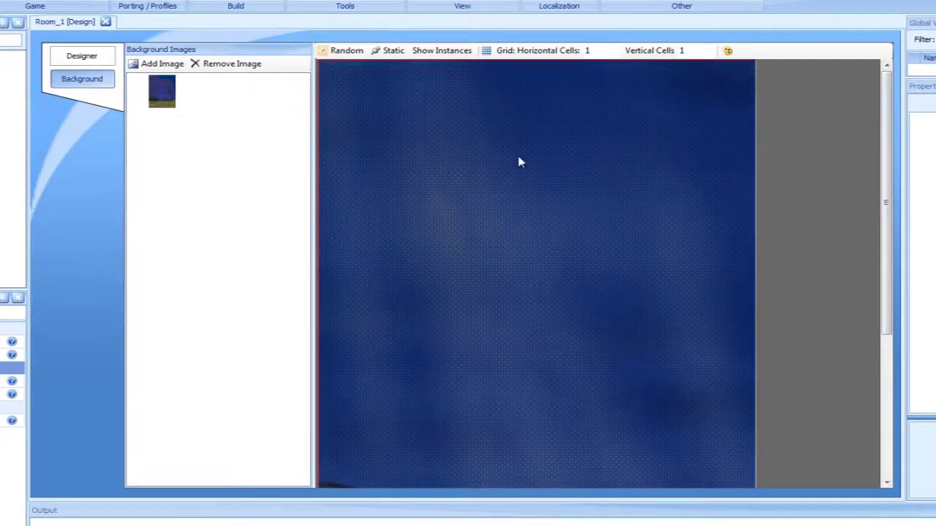
pyautogui.click(106, 57)
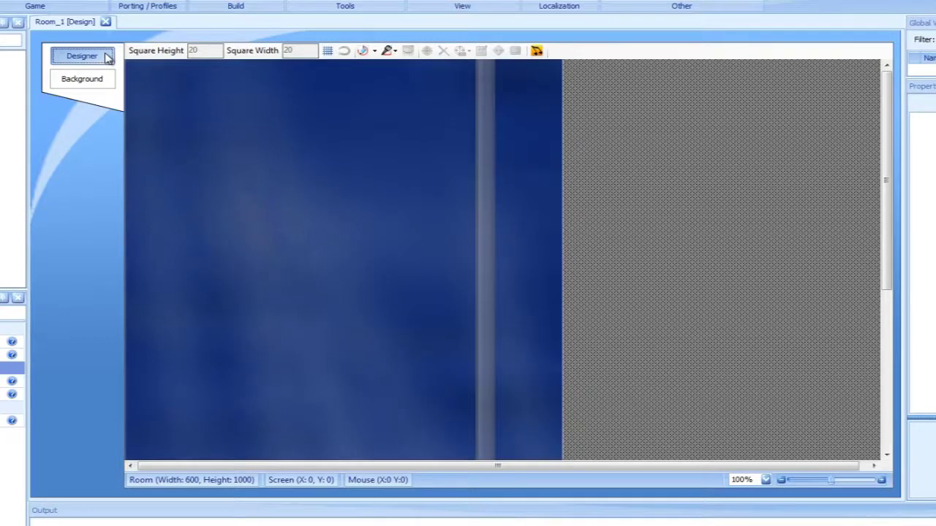
# - Scroll Room_1 back to the top and set its background image to Static
pyautogui.moveTo(886, 147); pyautogui.dragTo(800, 418)
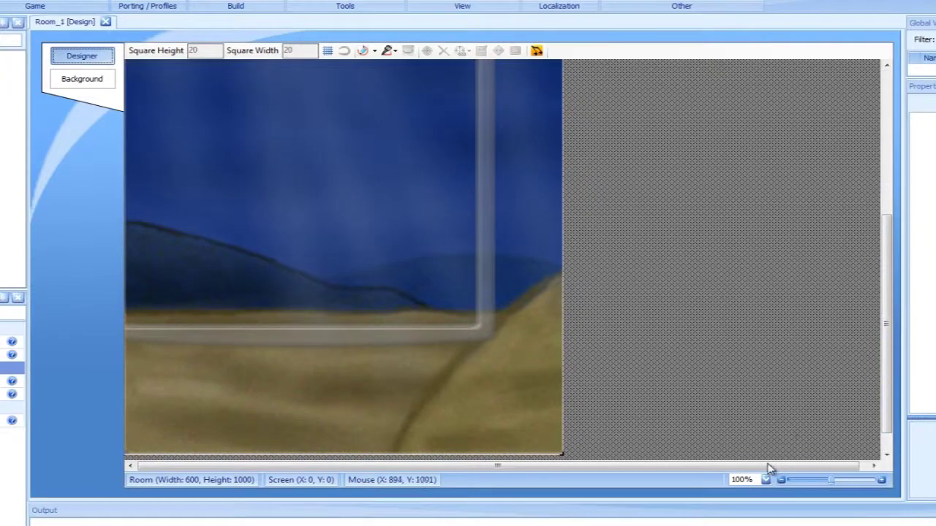
pyautogui.moveTo(890, 371); pyautogui.dragTo(870, 180)
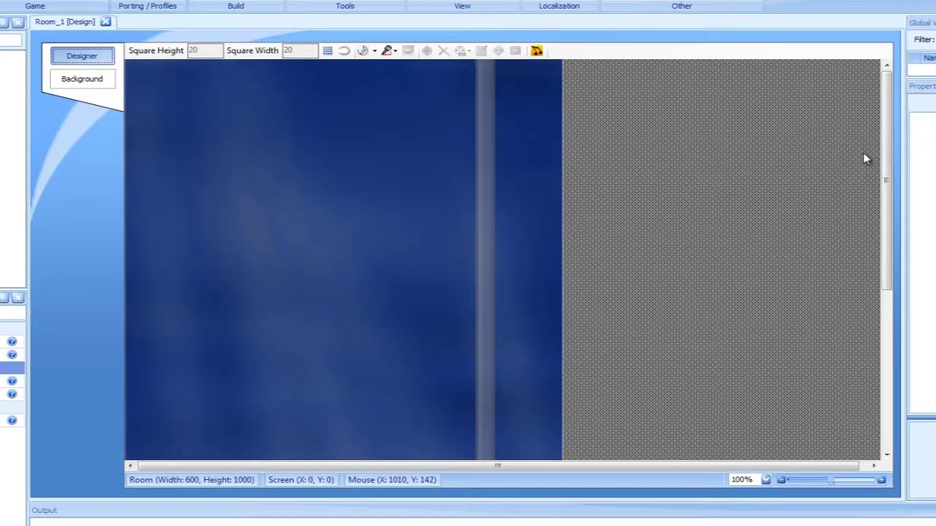
pyautogui.click(76, 81)
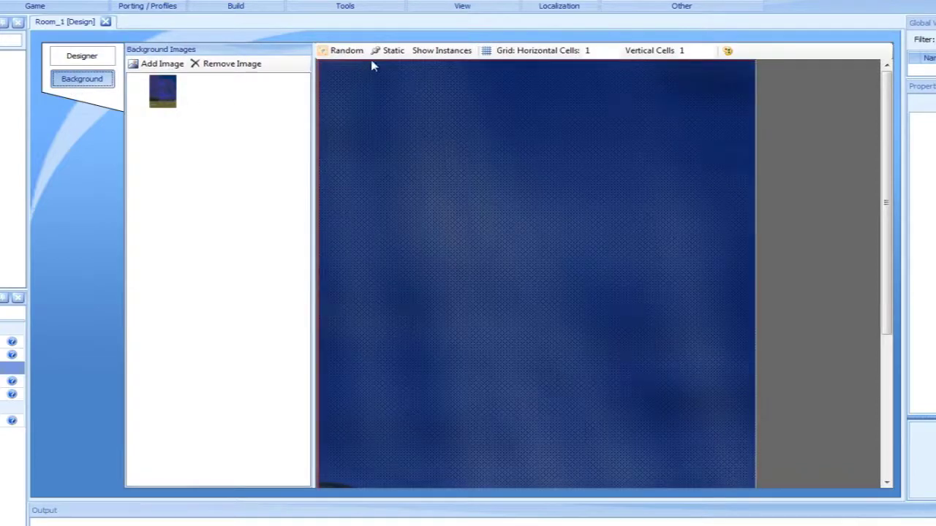
pyautogui.click(387, 52)
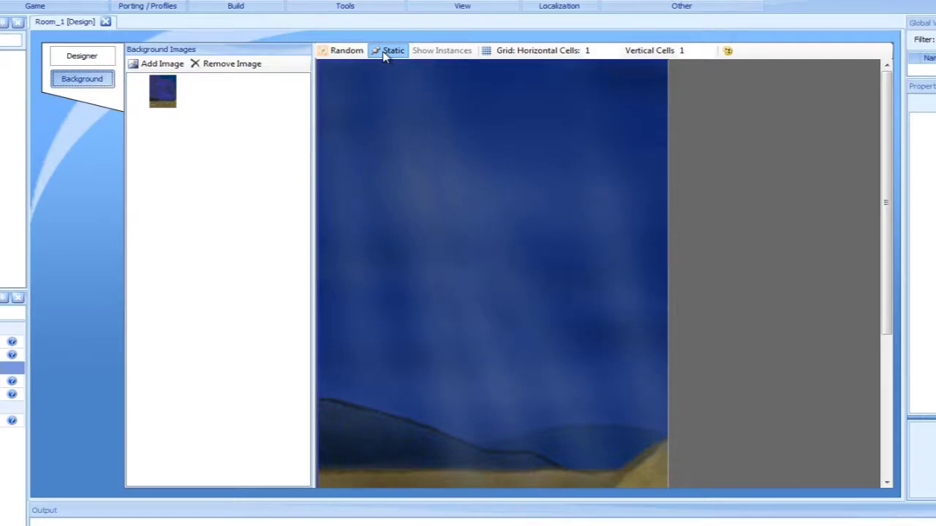
# - Return to the room designer showing the static night-sky background
pyautogui.click(93, 61)
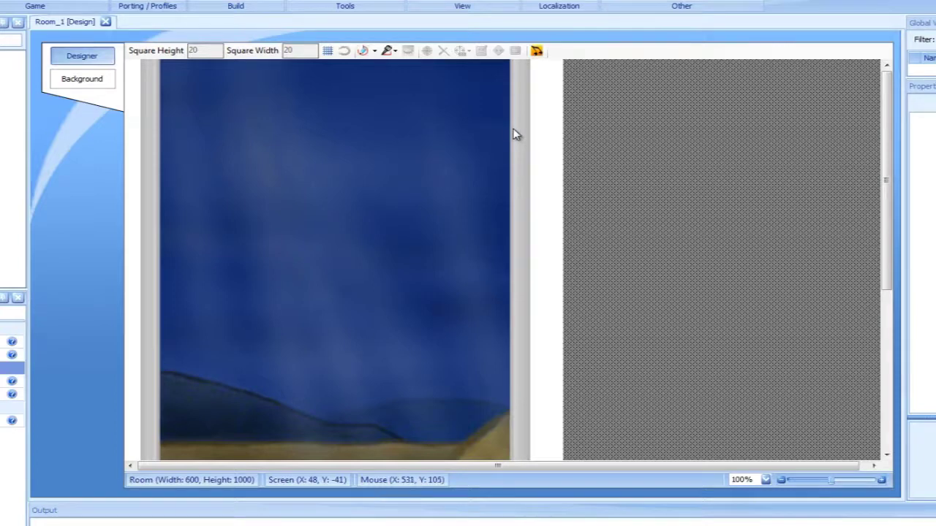
# - Set the room view's X and Y position values to 0 and apply
pyautogui.rightClick(515, 133)
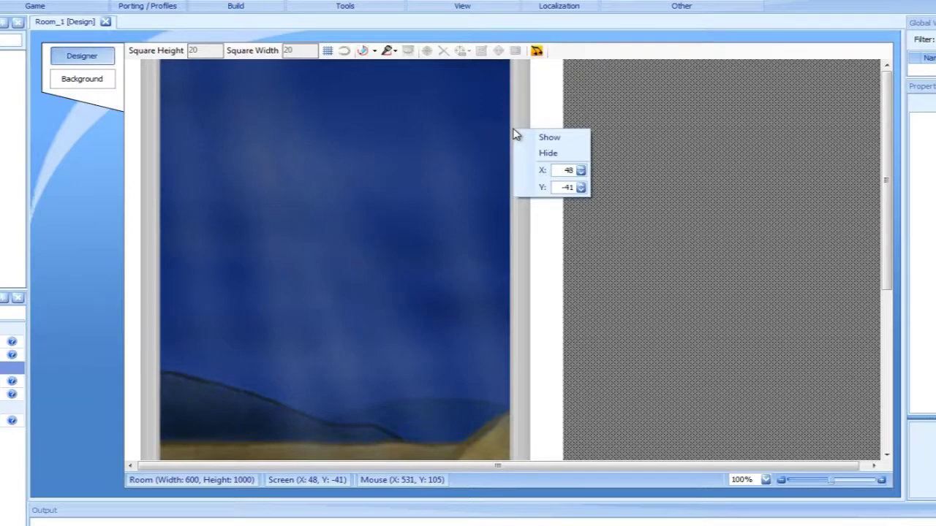
pyautogui.doubleClick(567, 170)
pyautogui.write('0')
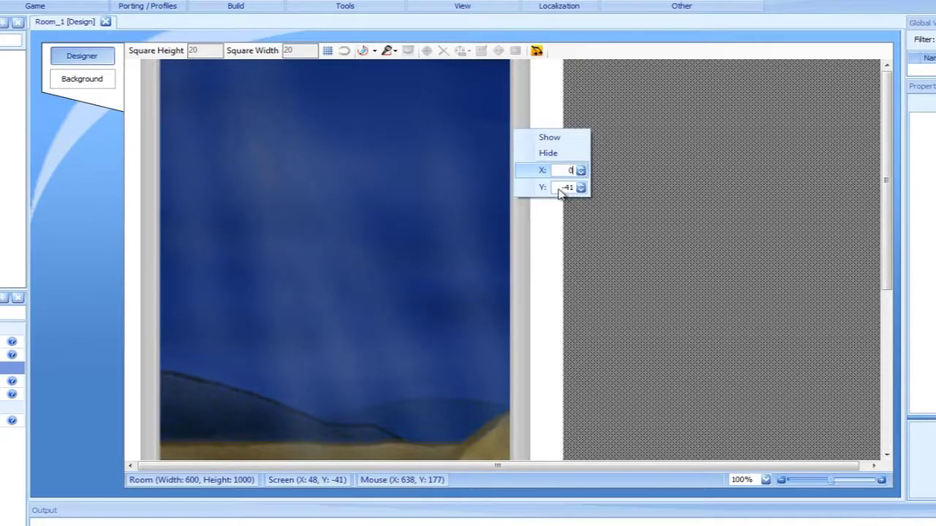
pyautogui.doubleClick(568, 188)
pyautogui.write('0')
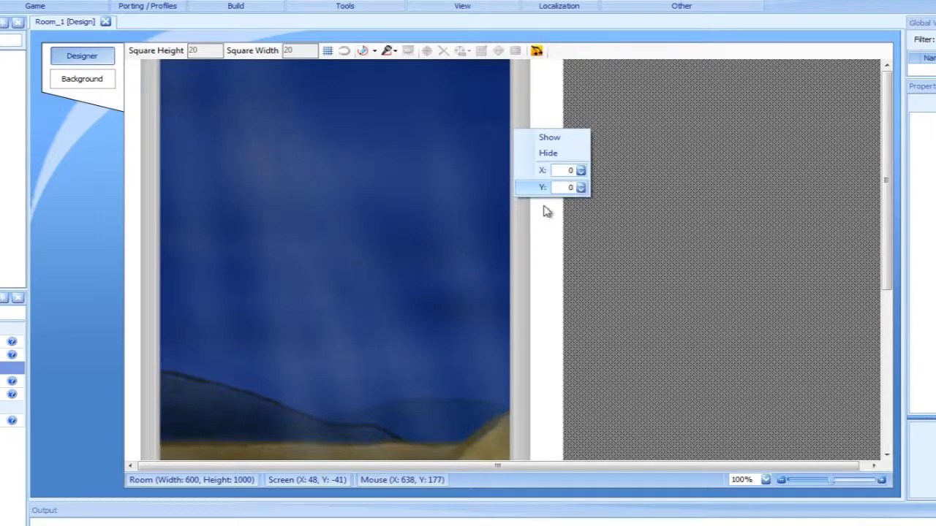
pyautogui.click(472, 228)
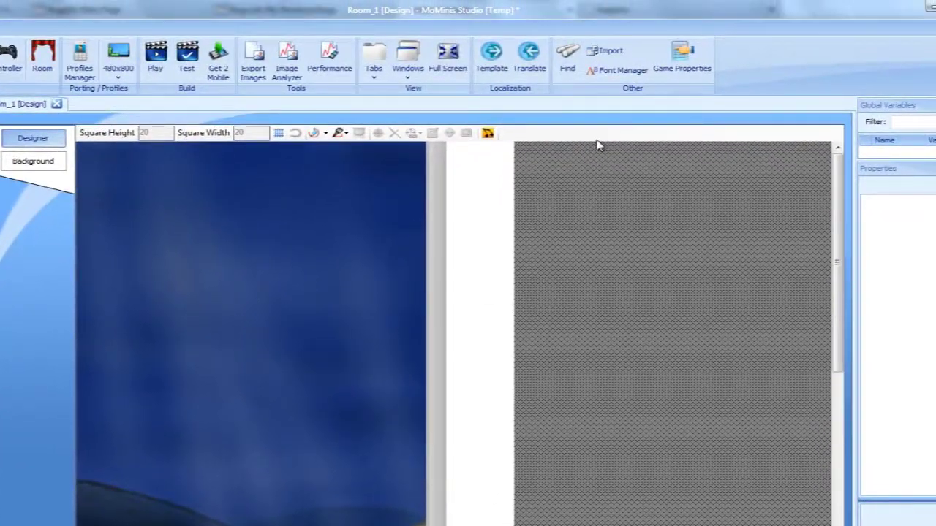
# - Import the AnimatedFish sprite from the MoFish1 project folder
pyautogui.click(609, 53)
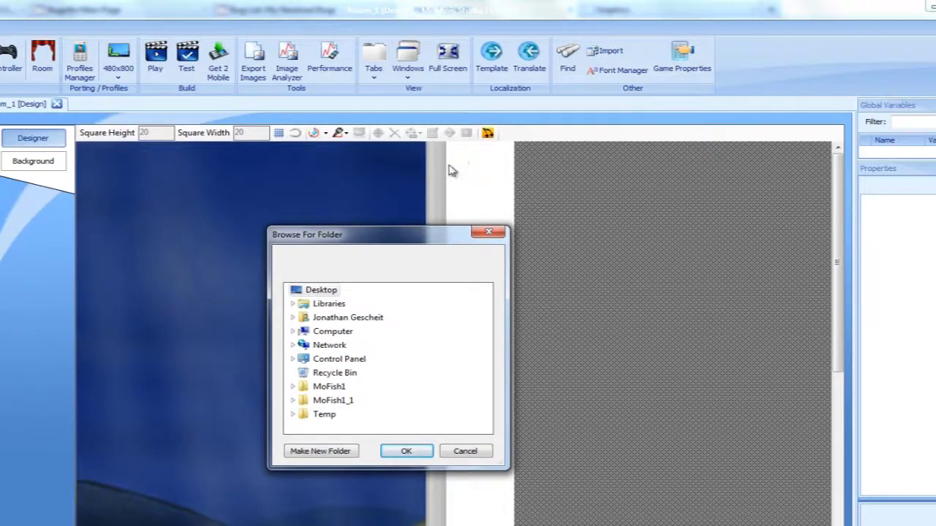
pyautogui.doubleClick(324, 387)
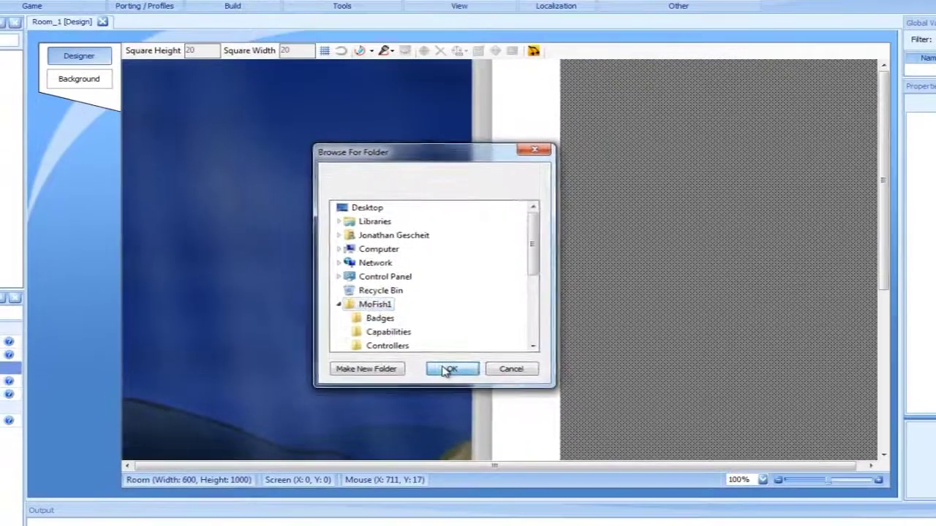
pyautogui.click(451, 369)
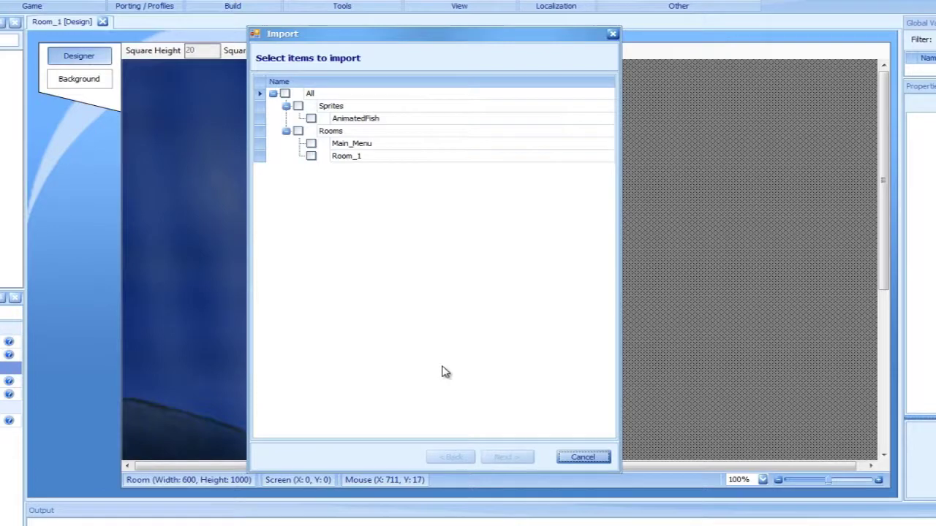
pyautogui.click(311, 118)
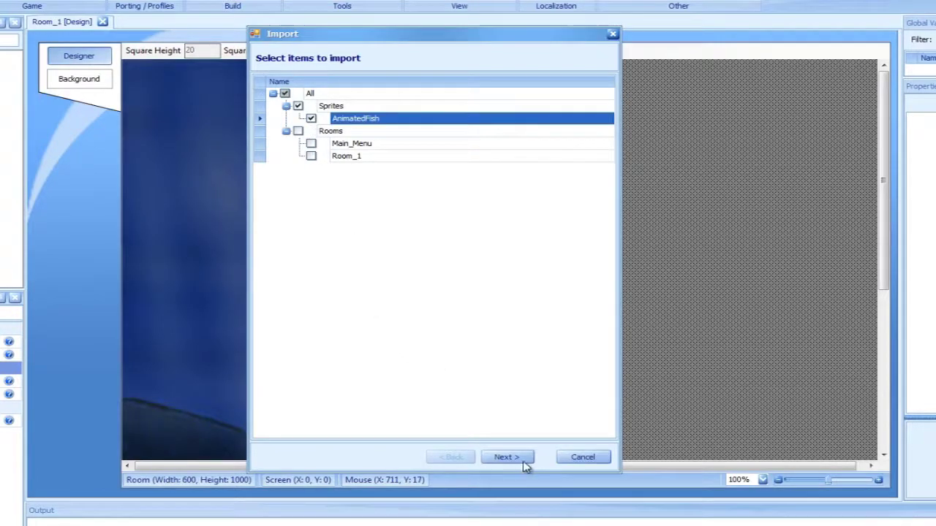
pyautogui.click(524, 459)
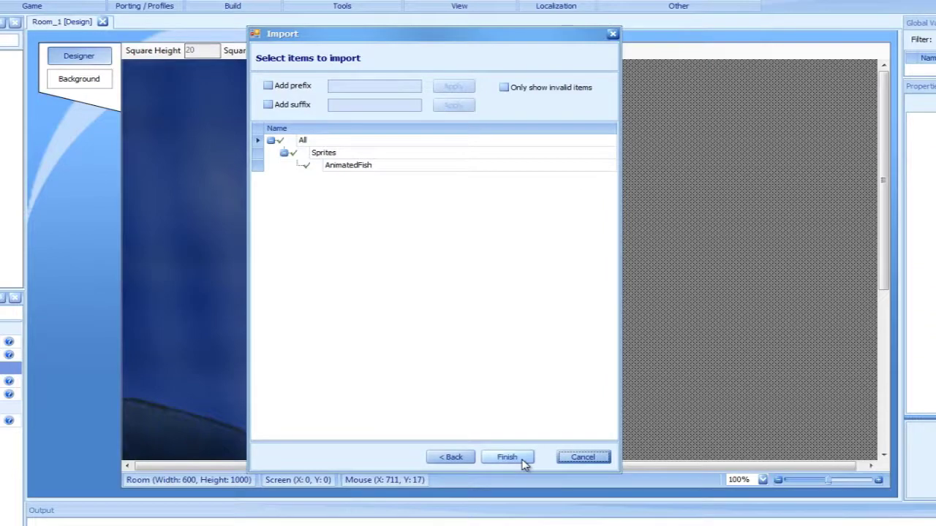
pyautogui.click(524, 459)
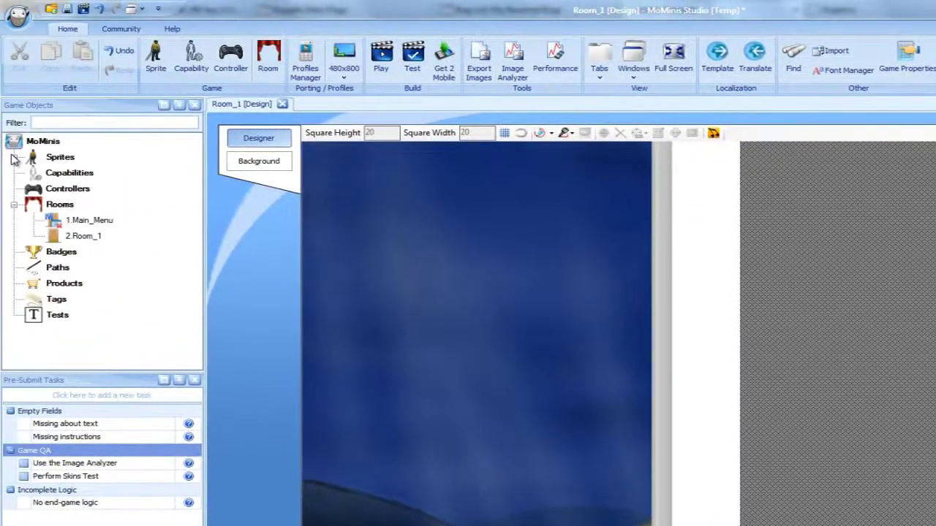
# - Drag an AnimatedFish from Sprites into Room_1's centre and run the game in the simulator
pyautogui.click(13, 157)
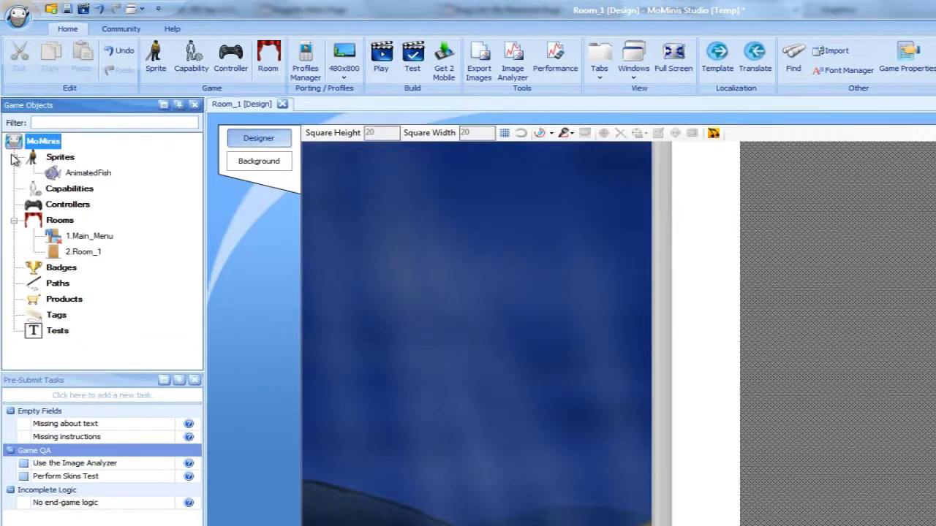
pyautogui.moveTo(64, 175); pyautogui.dragTo(448, 279)
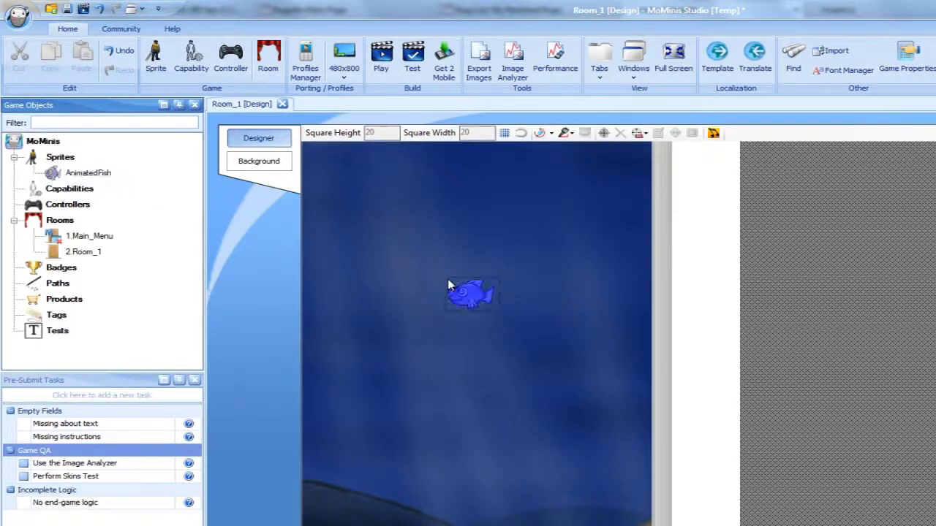
pyautogui.click(80, 9)
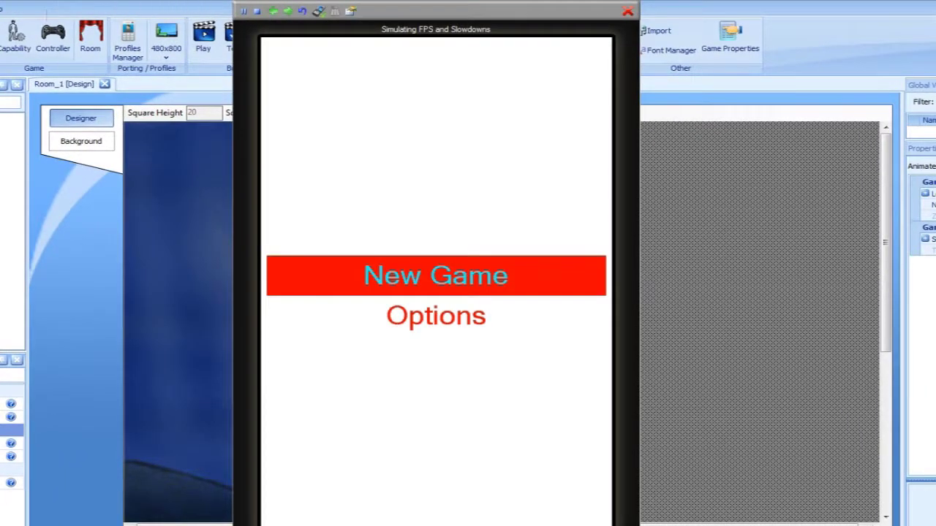
# - Skip ahead to the fish room in the simulator, then close the simulator
pyautogui.click(288, 12)
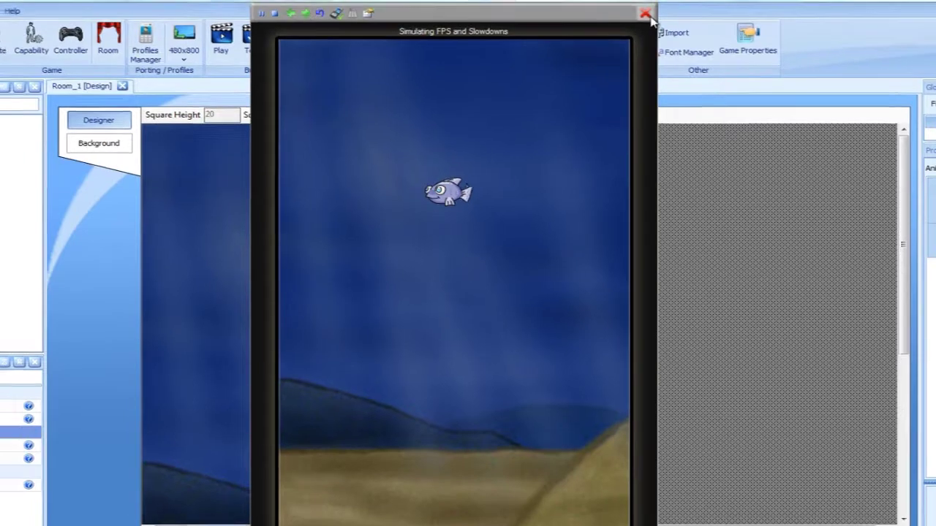
pyautogui.click(630, 14)
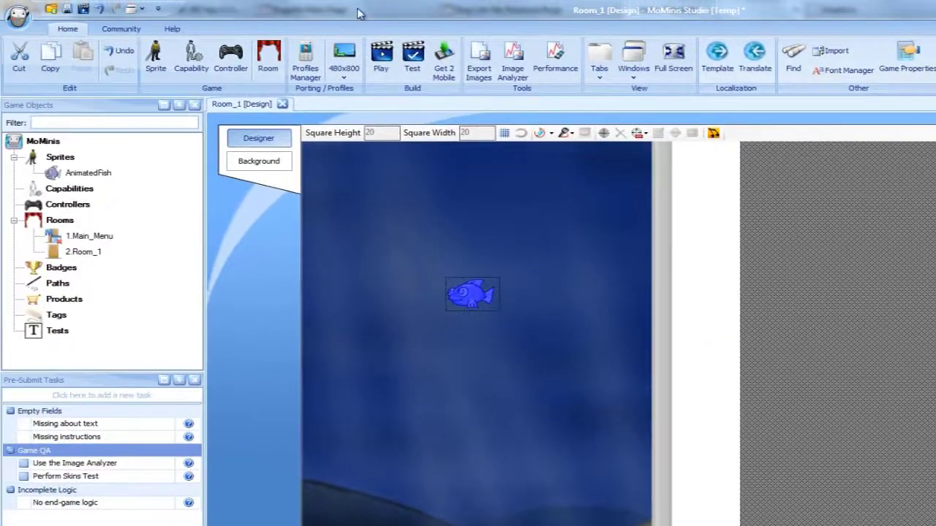
# - Save the project from the application menu
pyautogui.click(22, 19)
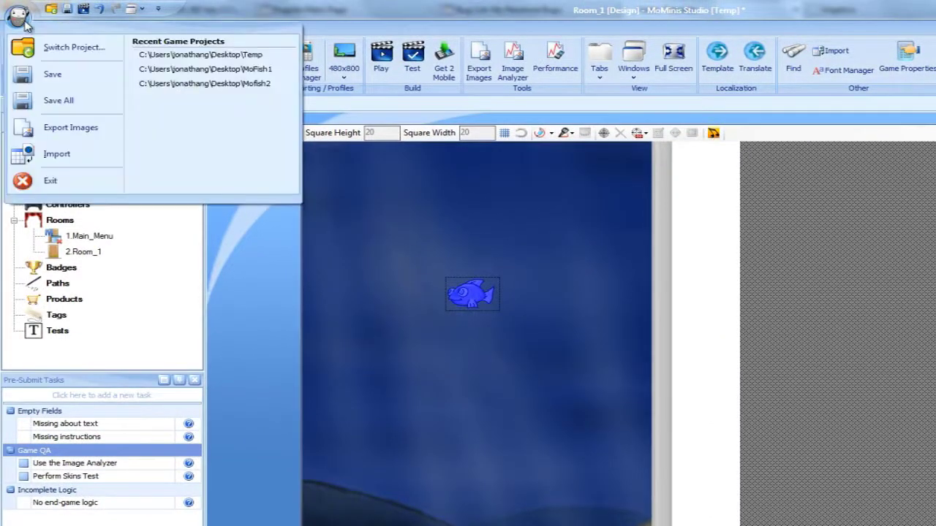
pyautogui.click(53, 76)
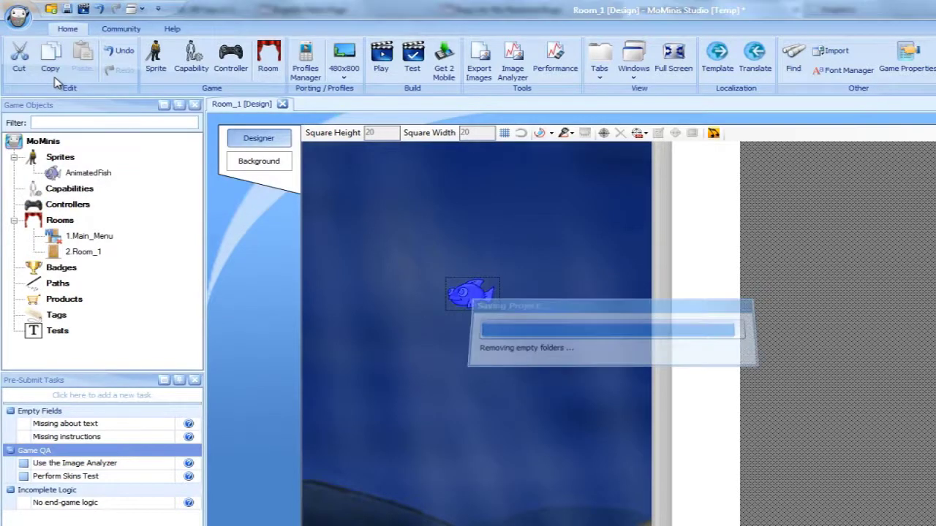